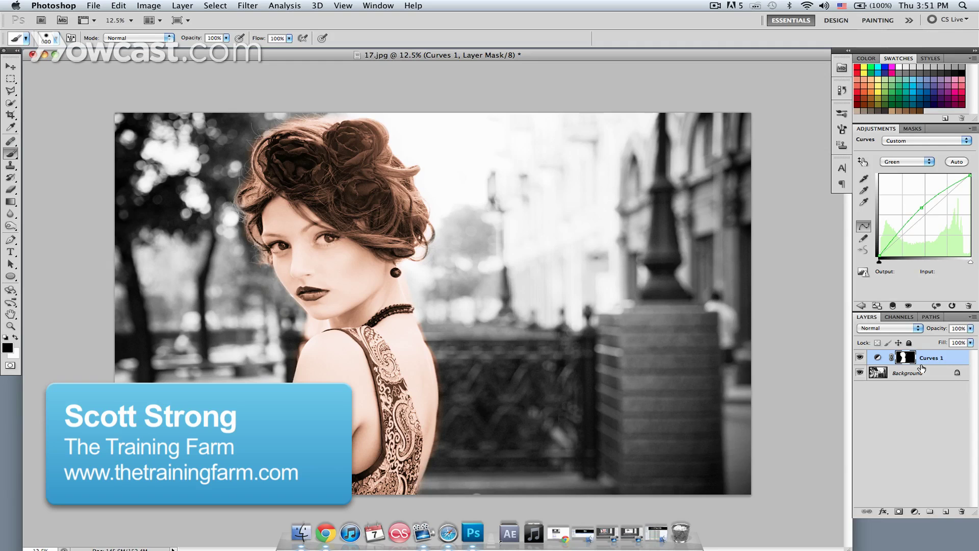
# - Zoom in on the woman's face and hair, and add an empty Layer 1 above Curves 1
pyautogui.press('super+equal')
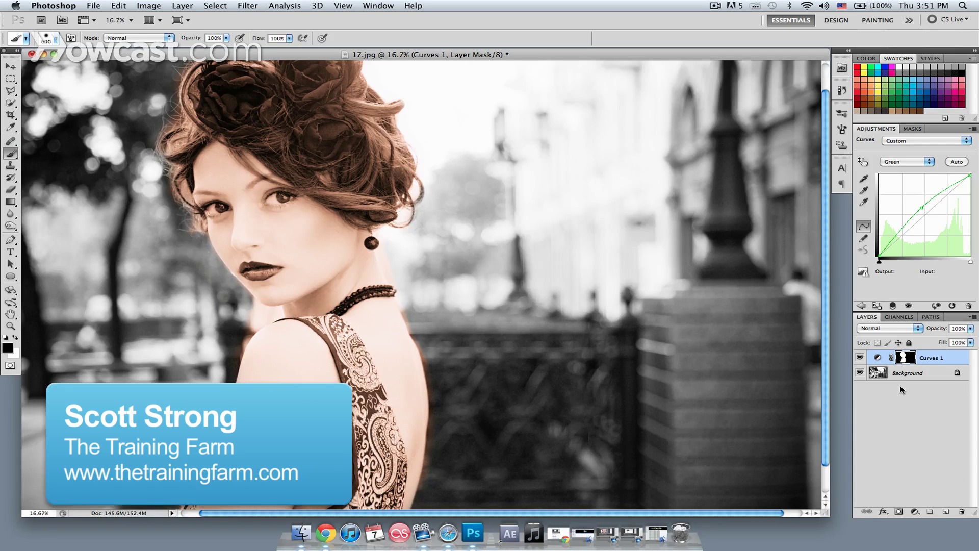
pyautogui.moveTo(222, 205); pyautogui.dragTo(247, 236)
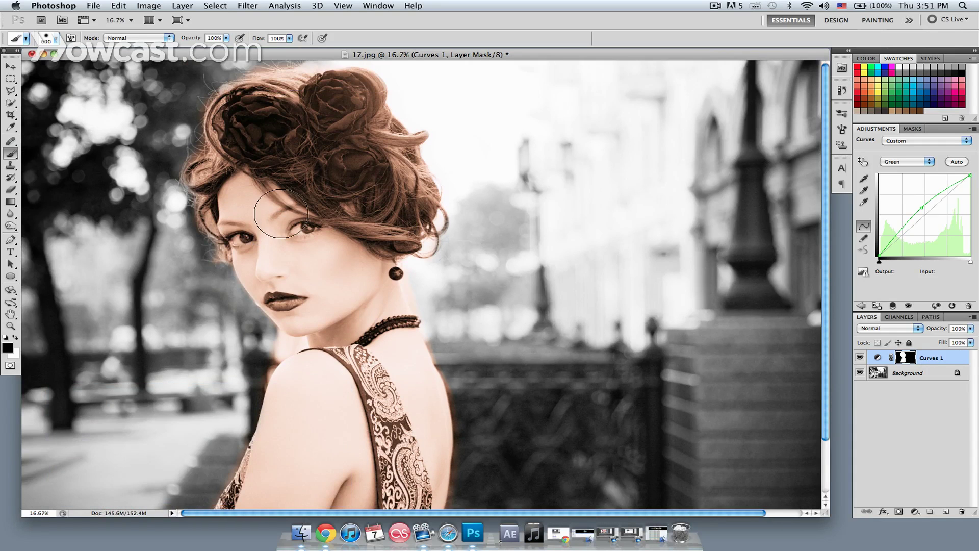
pyautogui.press('super+equal')
pyautogui.moveTo(198, 256); pyautogui.dragTo(267, 327)
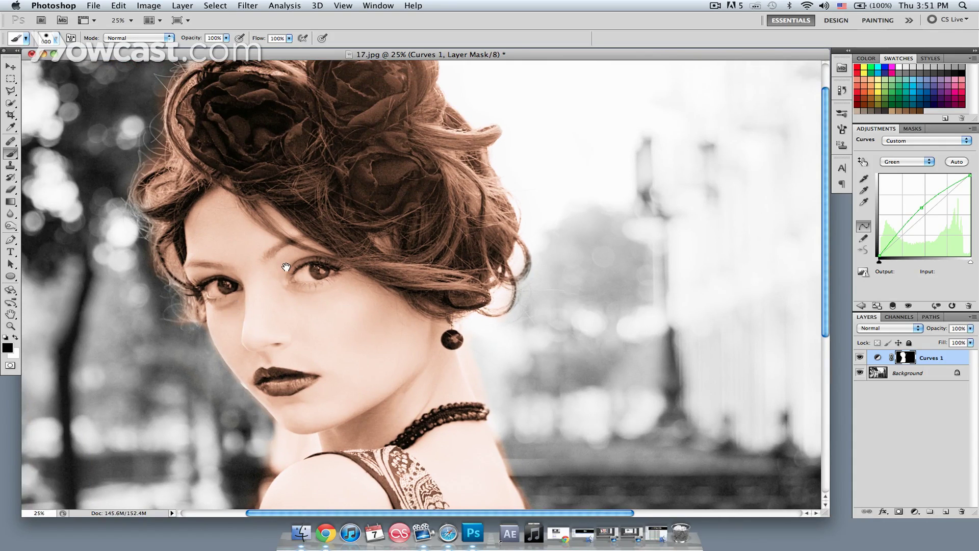
pyautogui.click(945, 512)
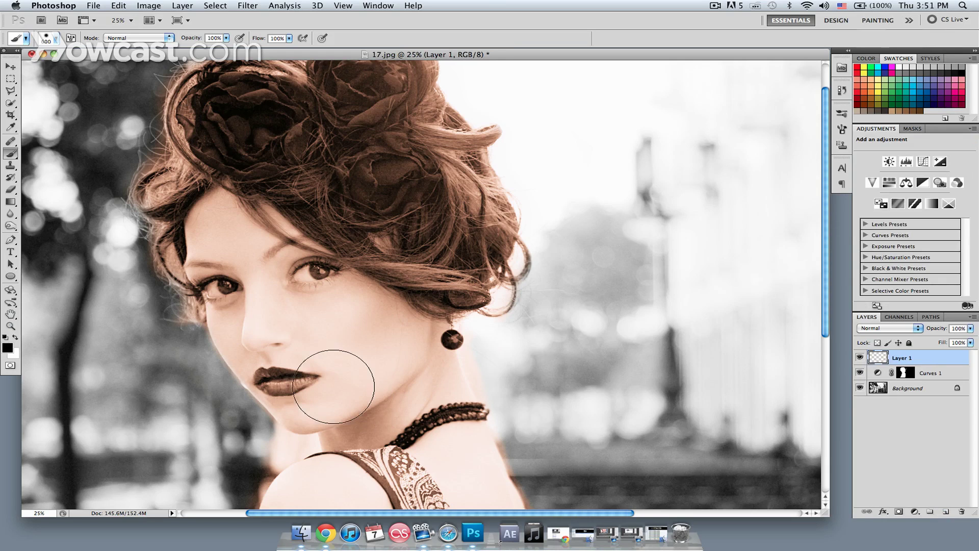
# - Zoom in tight on the lips and set the foreground colour to deep crimson #77001c
pyautogui.press('super+equal')
pyautogui.moveTo(282, 376); pyautogui.dragTo(439, 331)
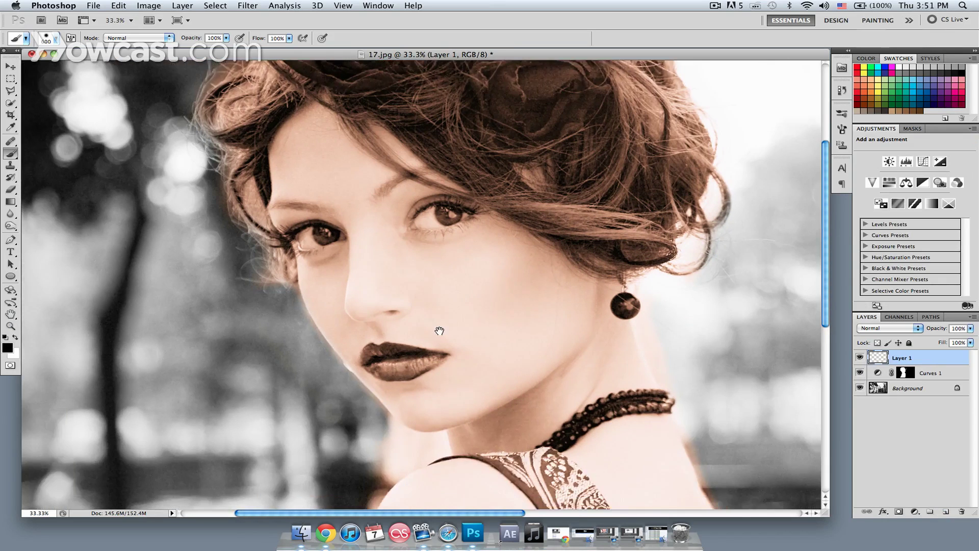
pyautogui.press('super+equal')
pyautogui.press('super+equal')
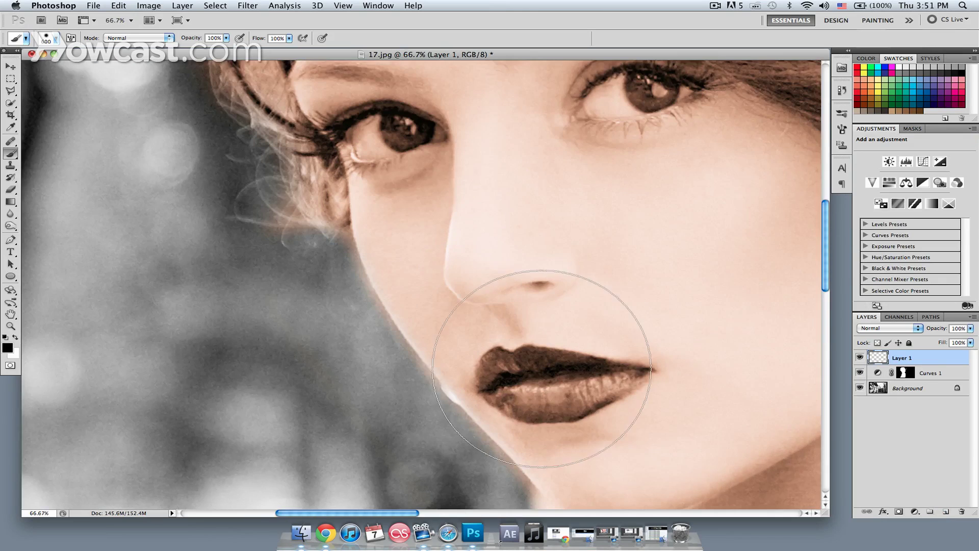
pyautogui.moveTo(541, 368); pyautogui.dragTo(424, 323)
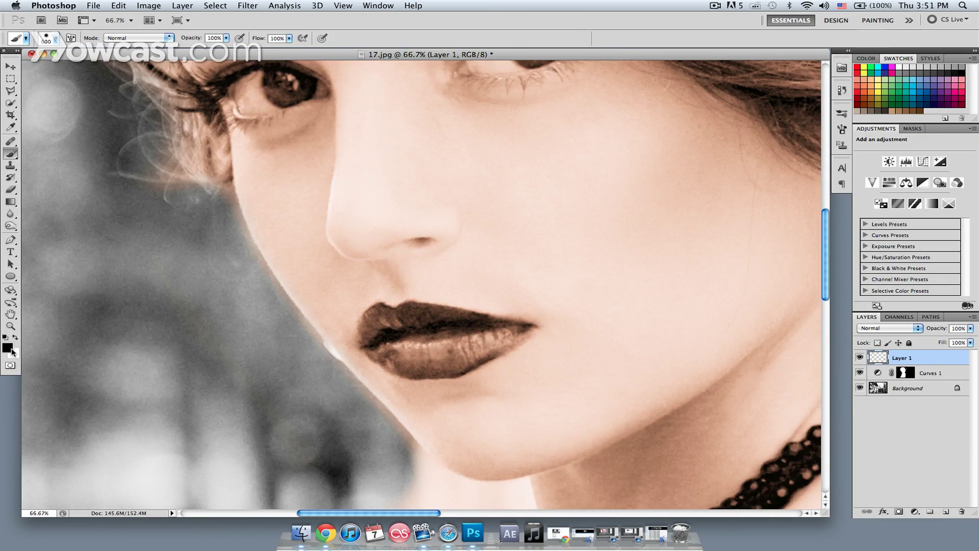
pyautogui.click(8, 349)
pyautogui.moveTo(479, 173); pyautogui.dragTo(481, 232)
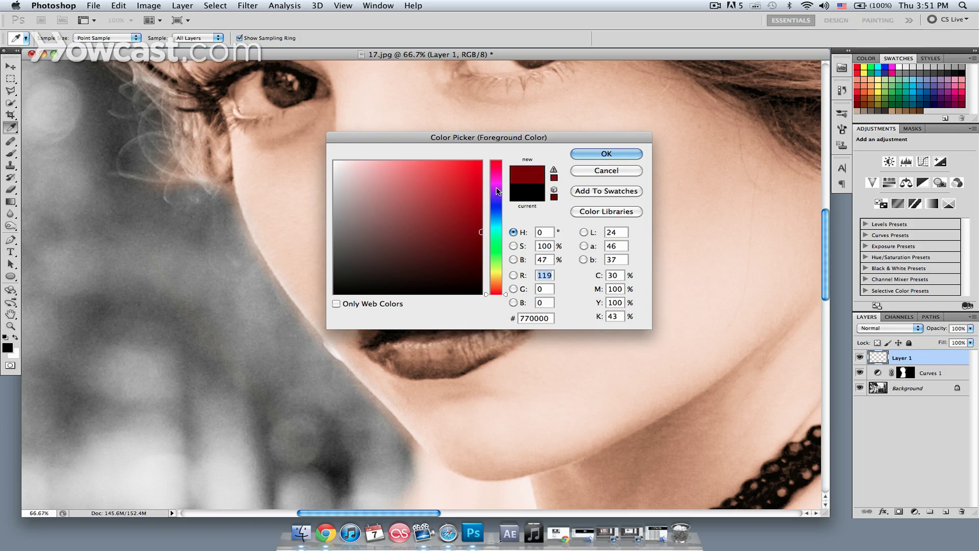
pyautogui.moveTo(503, 165); pyautogui.dragTo(504, 165)
pyautogui.click(588, 153)
pyautogui.press('b')
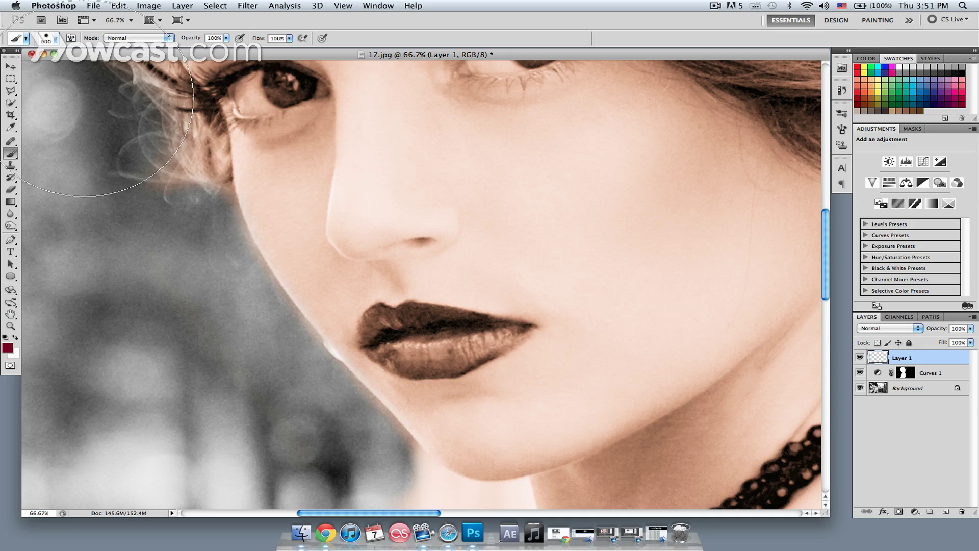
# - Choose a hard round brush tip at 98% hardness with a slightly smaller size
pyautogui.click(55, 39)
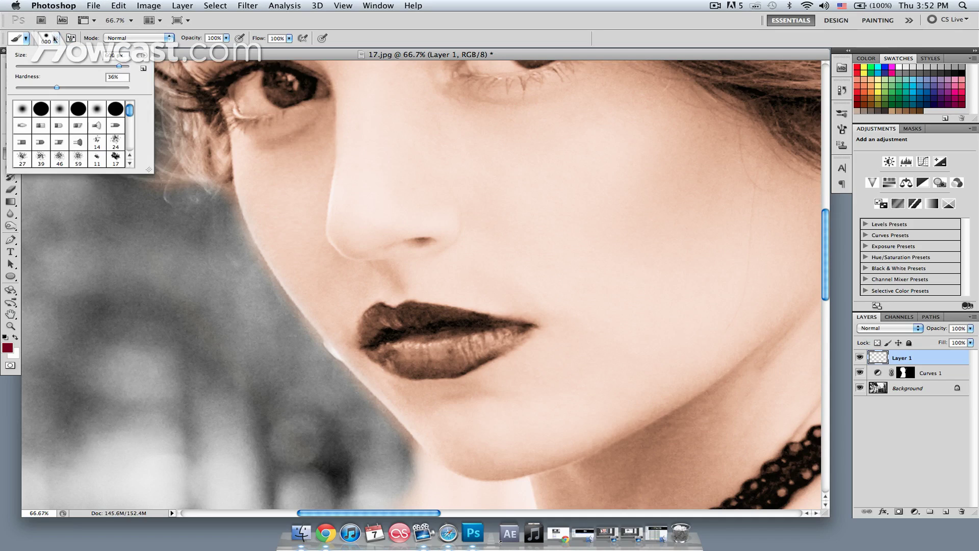
pyautogui.click(84, 109)
pyautogui.moveTo(132, 90); pyautogui.dragTo(97, 87)
pyautogui.moveTo(120, 67); pyautogui.dragTo(51, 66)
pyautogui.click(298, 58)
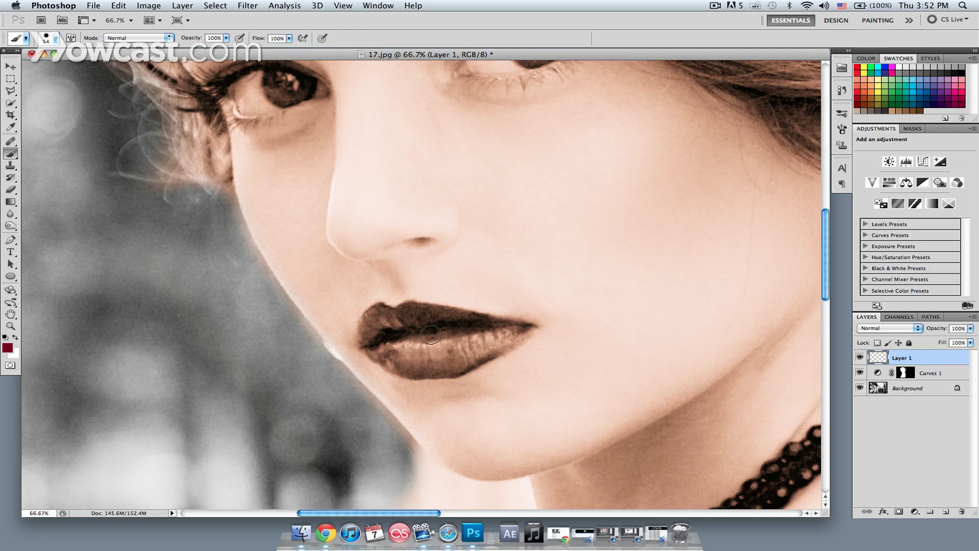
# - Rename Layer 1 to 'lips' and paint dark red across the upper lip
pyautogui.doubleClick(903, 358)
pyautogui.press('BackSpace')
pyautogui.press('Return')
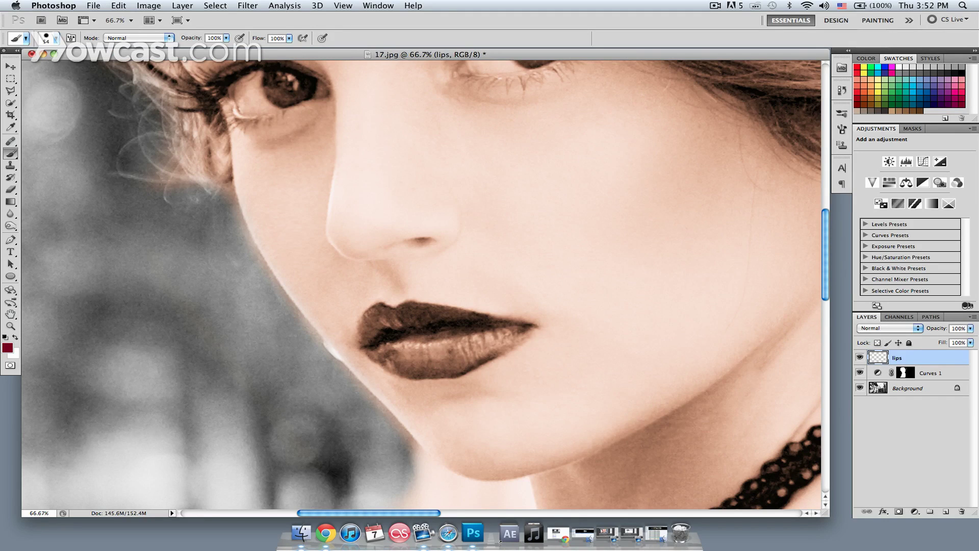
pyautogui.moveTo(419, 317); pyautogui.dragTo(497, 327)
# - Extend the dark red to the upper lip's left peak and, with a smaller brush, the mouth corner
pyautogui.moveTo(393, 319)
pyautogui.mouseDown()
pyautogui.moveTo(413, 312)
pyautogui.moveTo(405, 318)
pyautogui.moveTo(446, 317)
pyautogui.moveTo(422, 312)
pyautogui.moveTo(484, 327)
pyautogui.moveTo(452, 352)
pyautogui.moveTo(398, 356)
pyautogui.moveTo(370, 342)
pyautogui.moveTo(377, 316)
pyautogui.moveTo(403, 320)
pyautogui.moveTo(385, 337)
pyautogui.moveTo(394, 341)
pyautogui.moveTo(446, 345)
pyautogui.moveTo(462, 336)
pyautogui.moveTo(406, 335)
pyautogui.moveTo(444, 335)
pyautogui.moveTo(375, 349)
pyautogui.moveTo(413, 367)
pyautogui.moveTo(452, 366)
pyautogui.moveTo(485, 331)
pyautogui.mouseUp()
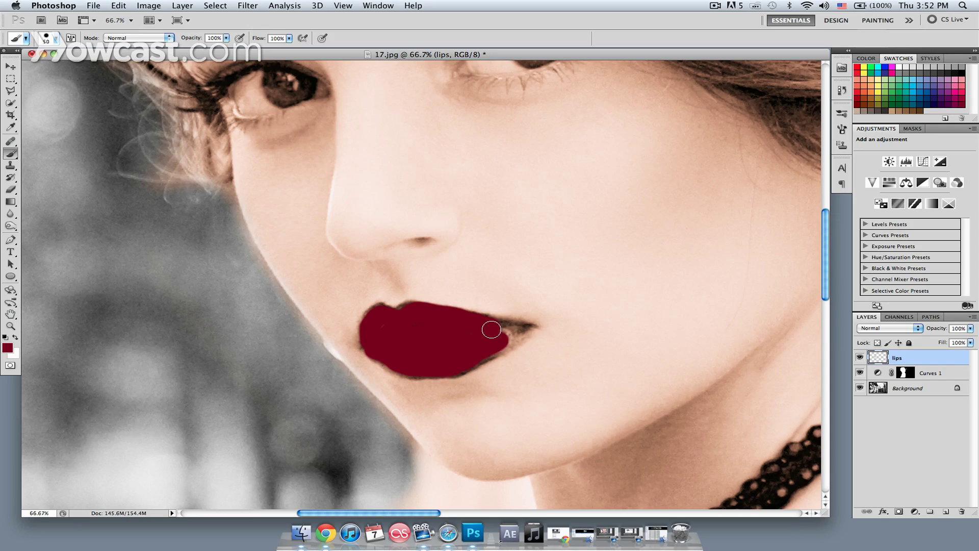
pyautogui.press('[')
pyautogui.moveTo(531, 329)
pyautogui.mouseDown()
pyautogui.moveTo(493, 350)
pyautogui.moveTo(518, 337)
pyautogui.moveTo(486, 331)
pyautogui.moveTo(514, 330)
pyautogui.moveTo(484, 354)
pyautogui.mouseUp()
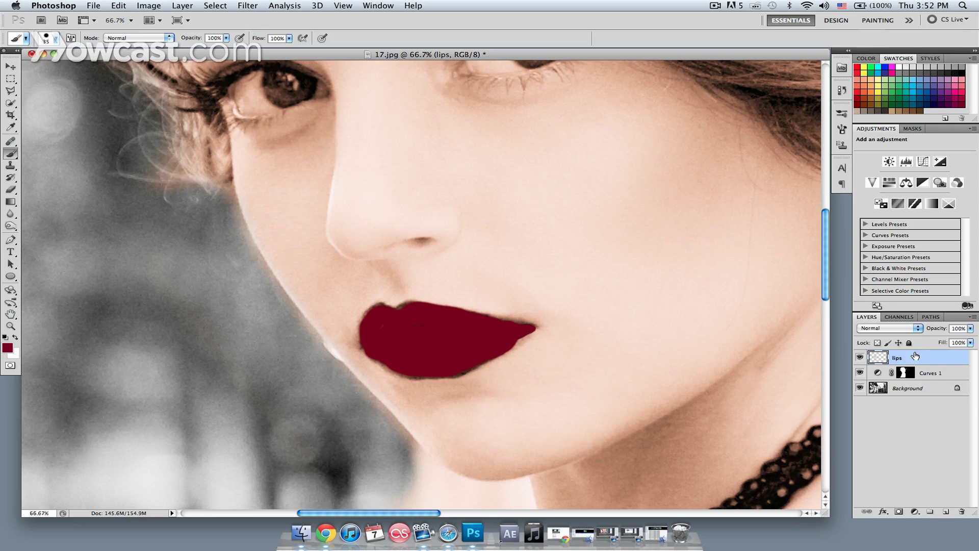
# - Set the lips layer blend mode to Soft Light after trying Multiply and Overlay
pyautogui.click(888, 329)
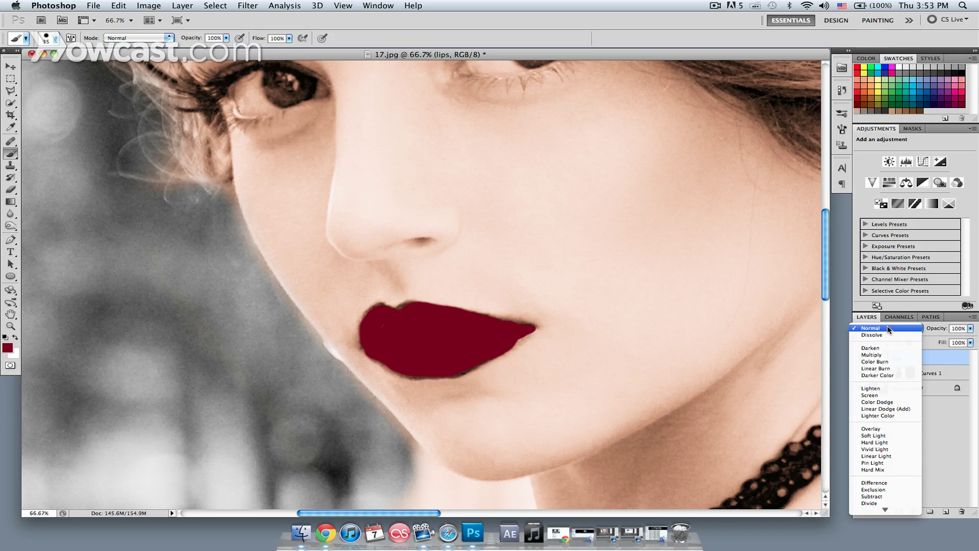
pyautogui.click(888, 354)
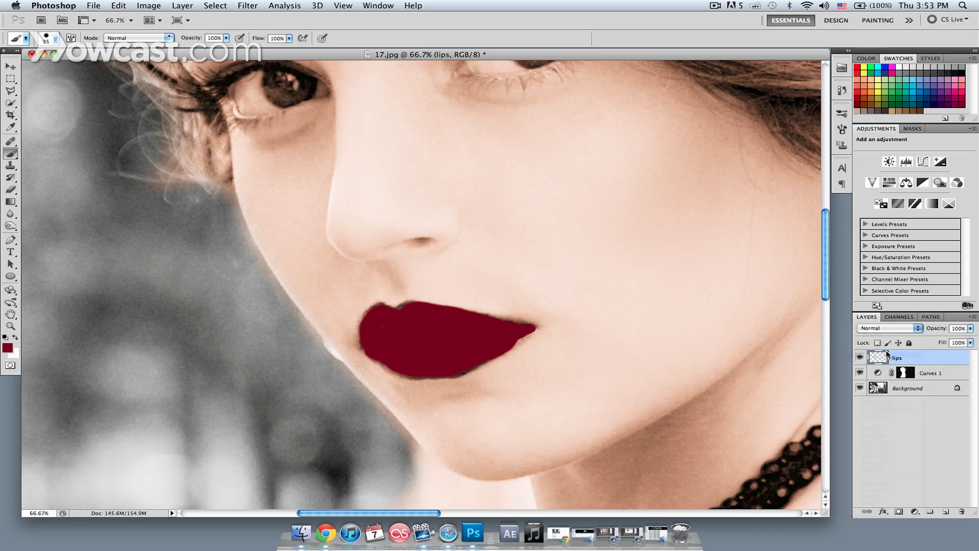
pyautogui.click(881, 329)
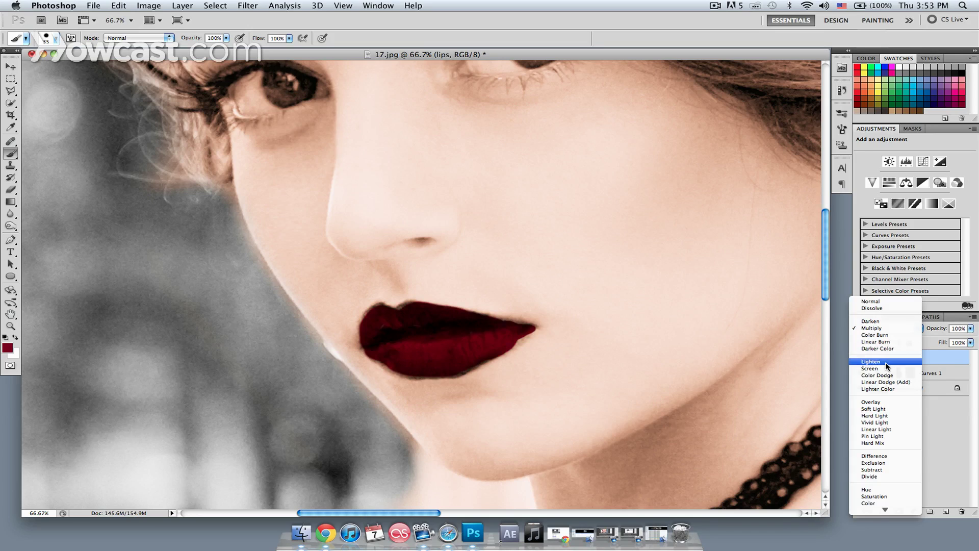
pyautogui.click(888, 402)
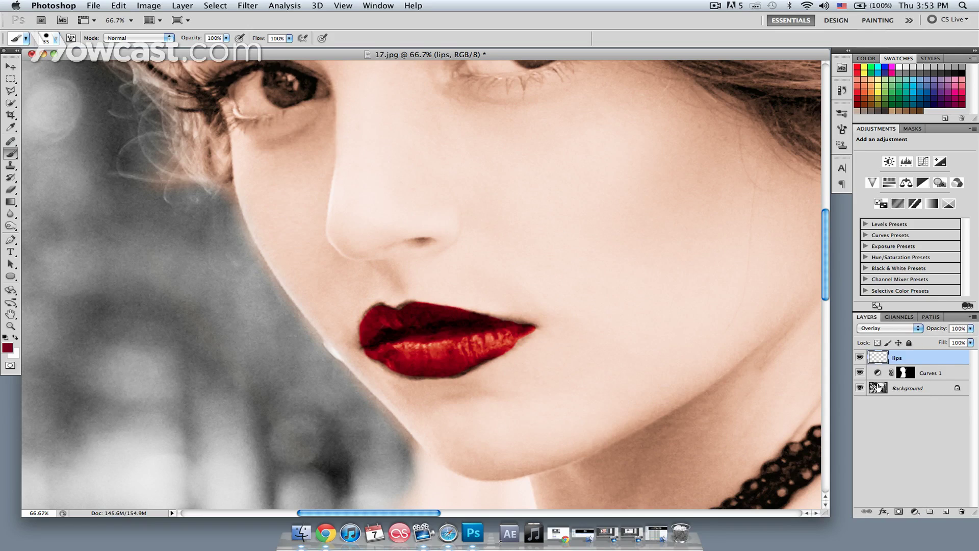
pyautogui.click(884, 328)
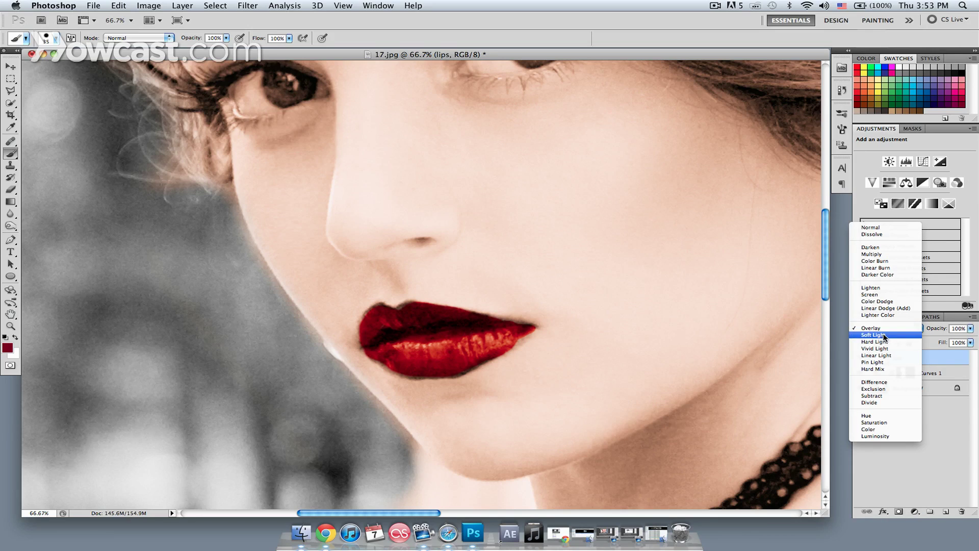
pyautogui.click(884, 336)
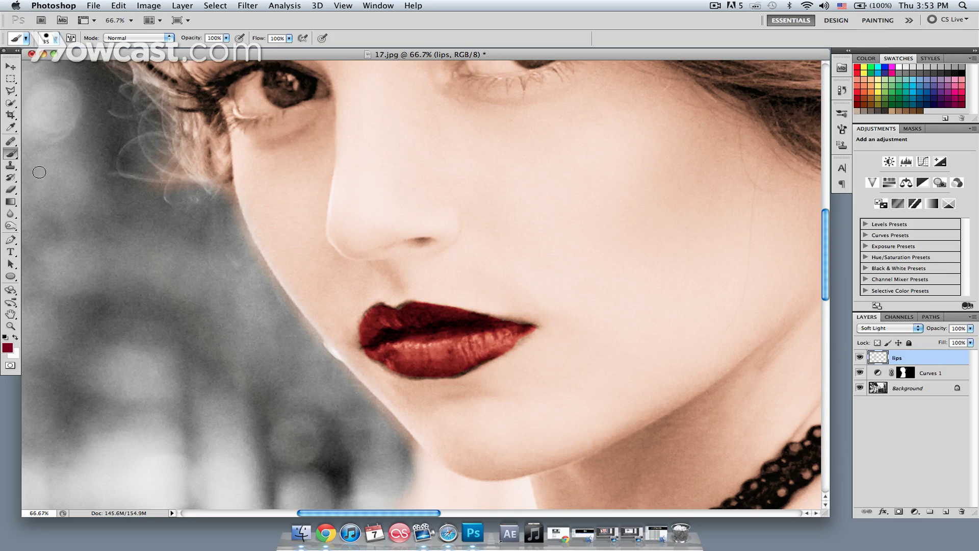
pyautogui.click(10, 215)
# - Blur the red lip edges into the skin, then repaint red along the lower lip
pyautogui.moveTo(525, 334)
pyautogui.mouseDown()
pyautogui.moveTo(507, 350)
pyautogui.moveTo(553, 319)
pyautogui.moveTo(506, 345)
pyautogui.moveTo(540, 341)
pyautogui.moveTo(533, 349)
pyautogui.moveTo(425, 382)
pyautogui.moveTo(360, 349)
pyautogui.moveTo(395, 372)
pyautogui.mouseUp()
pyautogui.press('[')
pyautogui.press('[')
pyautogui.press('[')
pyautogui.press('[')
pyautogui.press('[')
pyautogui.press('[')
pyautogui.press('b')
pyautogui.press(']')
pyautogui.moveTo(382, 356)
pyautogui.mouseDown()
pyautogui.moveTo(400, 368)
pyautogui.moveTo(455, 368)
pyautogui.moveTo(469, 317)
pyautogui.mouseUp()
pyautogui.press('super+minus')
pyautogui.press('super+minus')
pyautogui.press('super+minus')
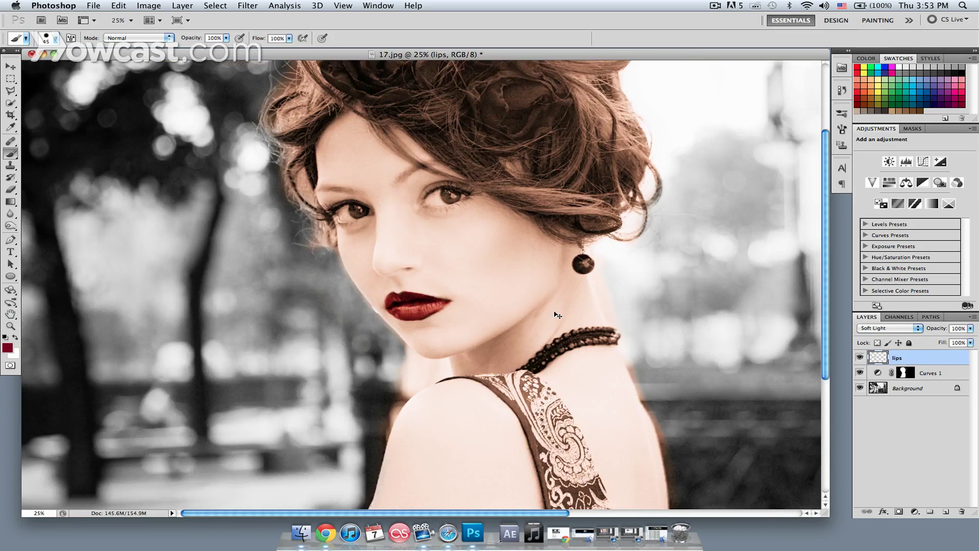
# - Frame the hair flowers, enlarge the brush, and set the foreground colour to violet #270077
pyautogui.press('super+minus')
pyautogui.moveTo(366, 360); pyautogui.dragTo(343, 317)
pyautogui.moveTo(341, 211); pyautogui.dragTo(367, 350)
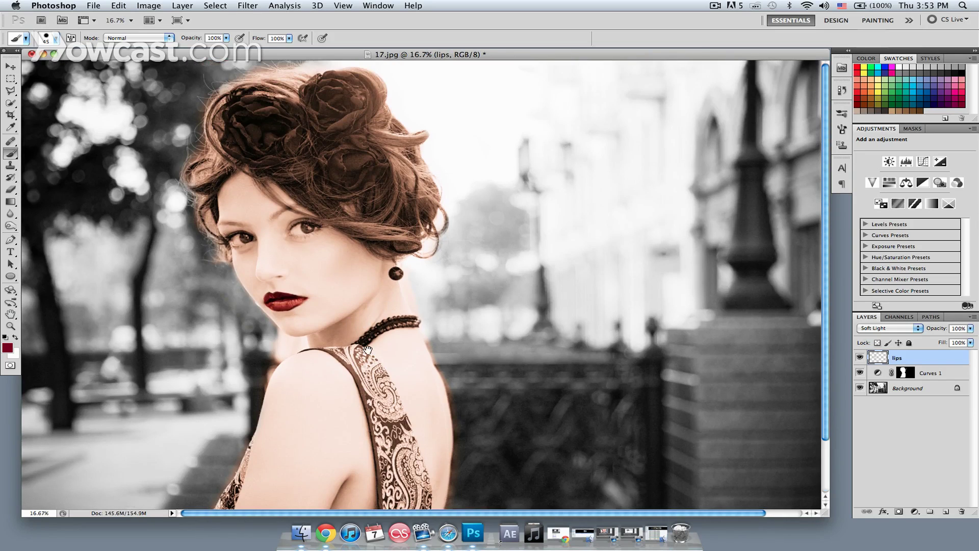
pyautogui.press('super+plus')
pyautogui.press('super+plus')
pyautogui.moveTo(282, 201); pyautogui.dragTo(399, 381)
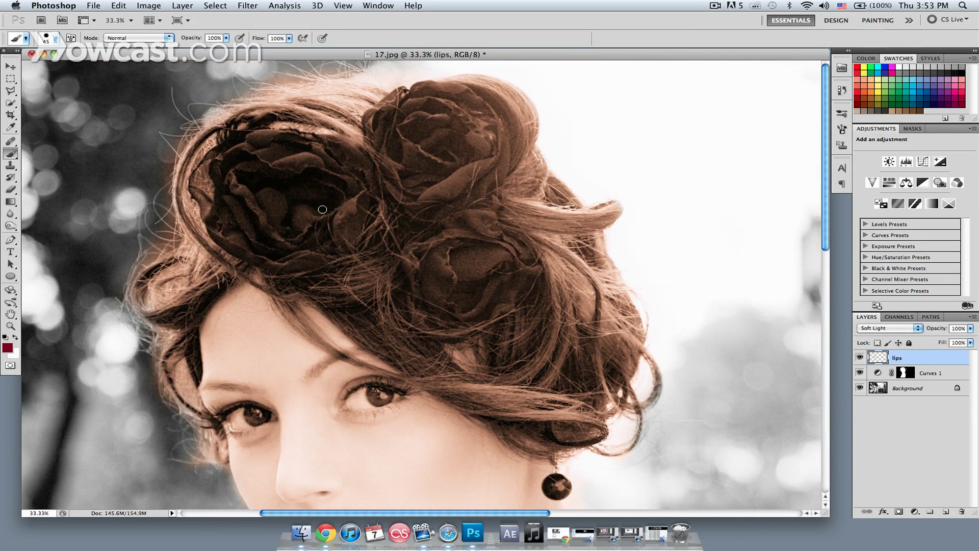
pyautogui.press(']')
pyautogui.press(']')
pyautogui.click(7, 348)
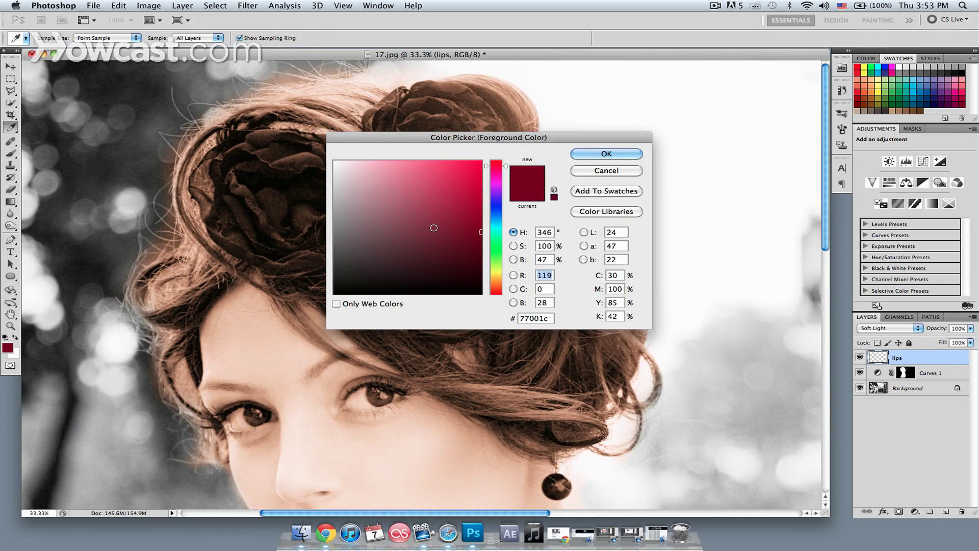
pyautogui.moveTo(493, 240); pyautogui.dragTo(497, 199)
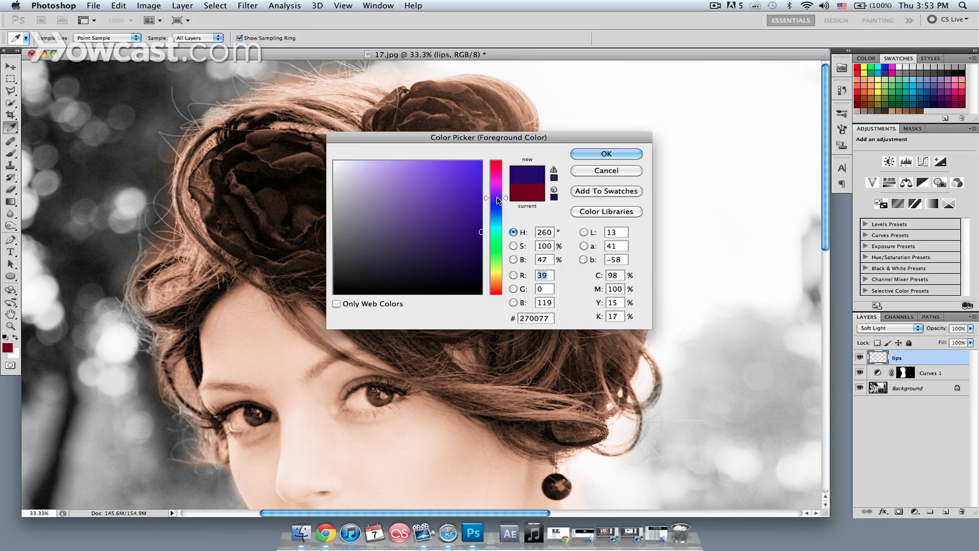
pyautogui.click(606, 154)
pyautogui.press(']')
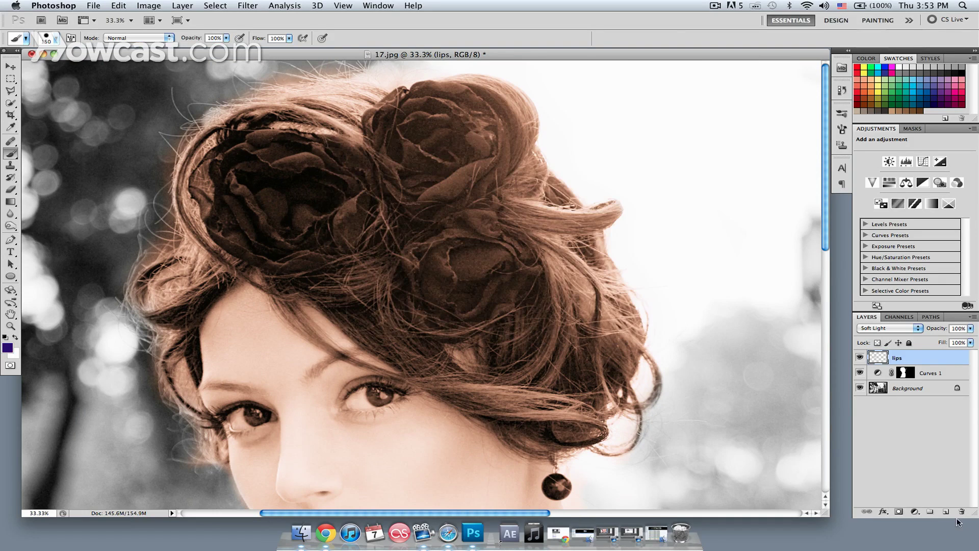
# - Add a new layer above lips named 'flowers'
pyautogui.click(946, 512)
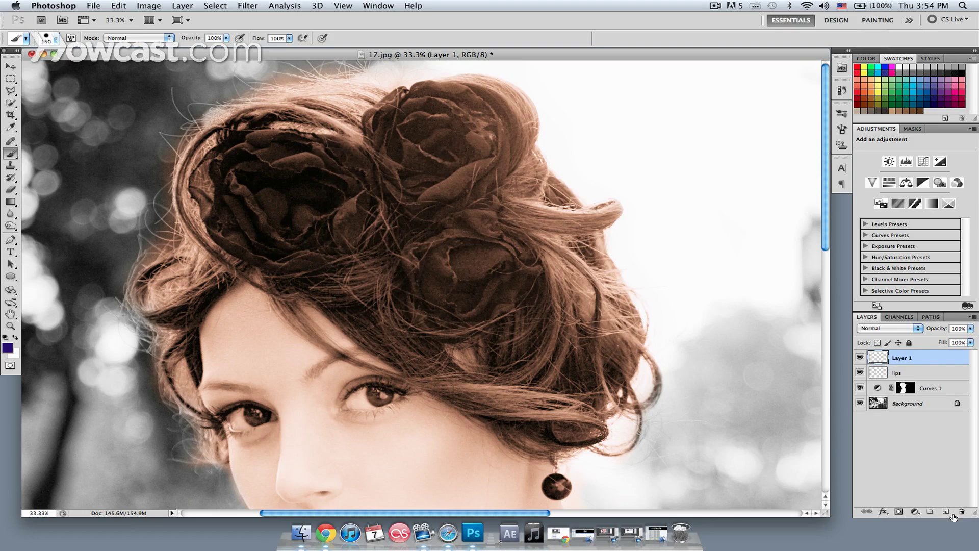
pyautogui.doubleClick(911, 359)
pyautogui.write('flowers')
pyautogui.press('Return')
# - Paint solid purple over the two upper roses, using a smaller brush for the edges
pyautogui.moveTo(328, 153)
pyautogui.mouseDown()
pyautogui.moveTo(306, 148)
pyautogui.moveTo(277, 168)
pyautogui.moveTo(260, 144)
pyautogui.moveTo(310, 149)
pyautogui.moveTo(310, 168)
pyautogui.moveTo(249, 168)
pyautogui.moveTo(232, 142)
pyautogui.moveTo(267, 148)
pyautogui.moveTo(228, 158)
pyautogui.moveTo(209, 179)
pyautogui.moveTo(219, 219)
pyautogui.moveTo(240, 238)
pyautogui.moveTo(302, 259)
pyautogui.moveTo(238, 207)
pyautogui.moveTo(230, 218)
pyautogui.moveTo(200, 186)
pyautogui.moveTo(338, 229)
pyautogui.moveTo(240, 204)
pyautogui.mouseUp()
pyautogui.press('[')
pyautogui.moveTo(376, 117)
pyautogui.mouseDown()
pyautogui.moveTo(464, 94)
pyautogui.moveTo(396, 131)
pyautogui.moveTo(464, 175)
pyautogui.moveTo(477, 160)
pyautogui.mouseUp()
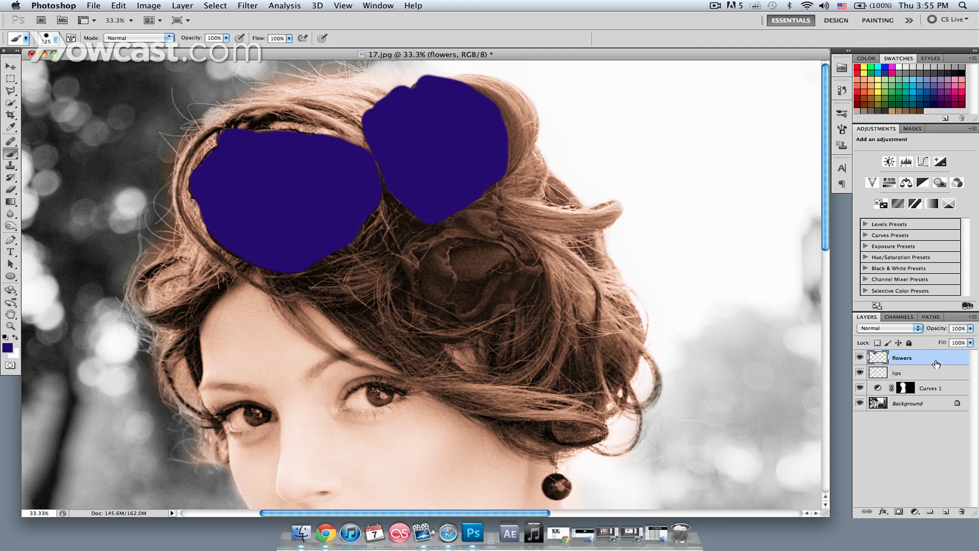
# - Set the flowers layer blend mode to Soft Light, after briefly trying Overlay
pyautogui.click(880, 327)
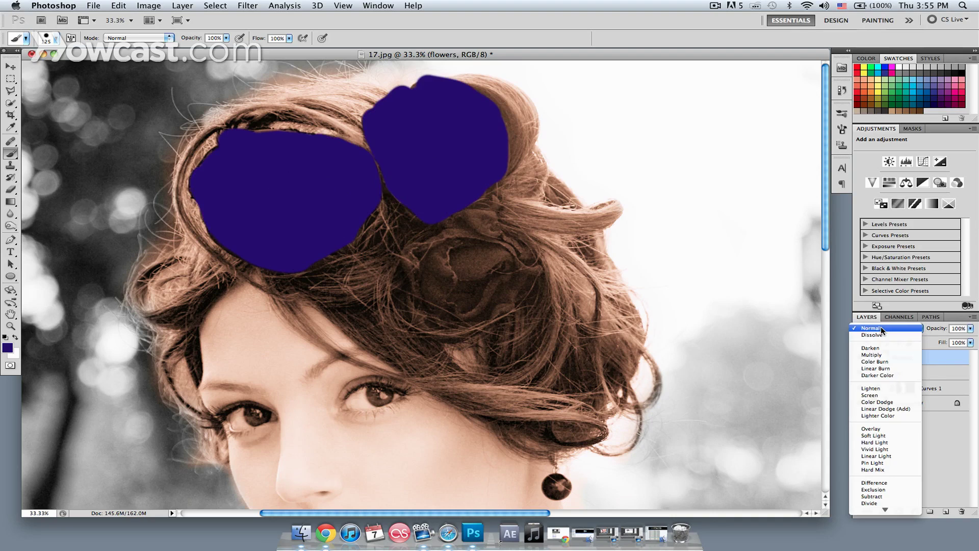
pyautogui.click(875, 435)
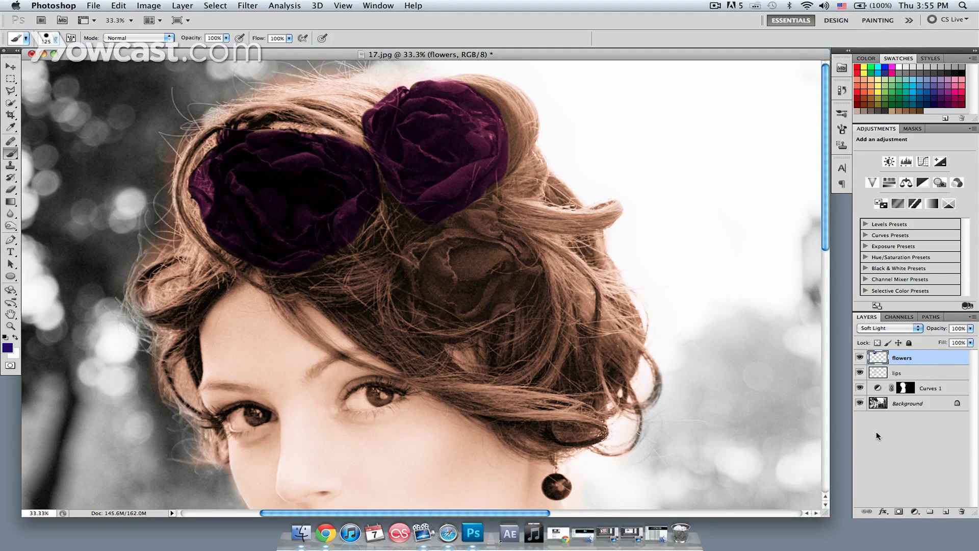
pyautogui.click(910, 330)
pyautogui.click(901, 322)
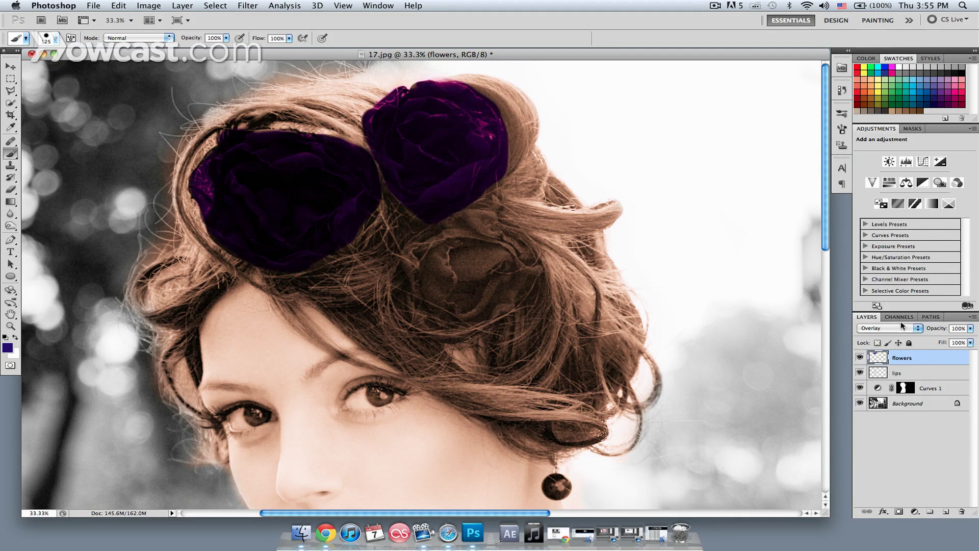
pyautogui.click(900, 329)
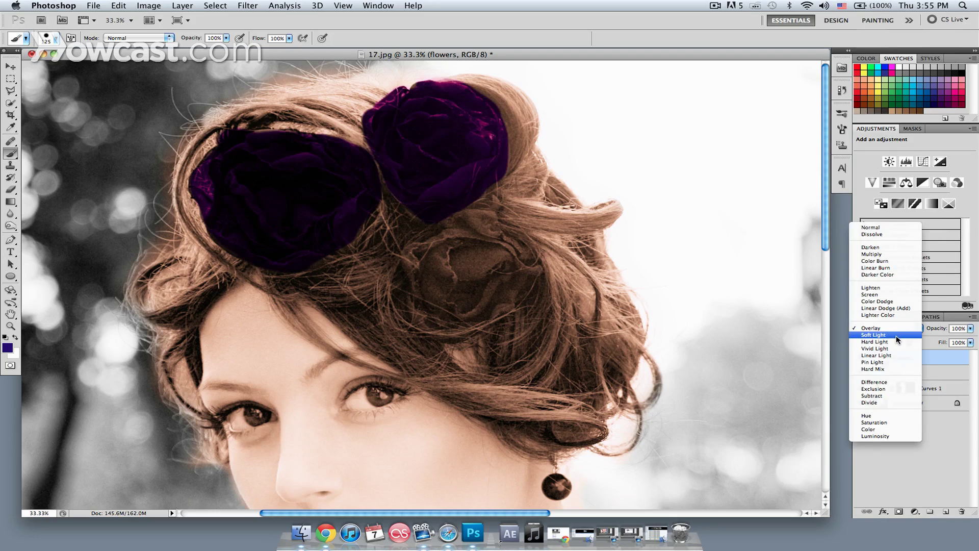
pyautogui.click(898, 335)
# - Paint purple over the third, lower rose and check the whole photo
pyautogui.moveTo(476, 252)
pyautogui.mouseDown()
pyautogui.moveTo(428, 245)
pyautogui.moveTo(518, 273)
pyautogui.moveTo(436, 219)
pyautogui.moveTo(437, 306)
pyautogui.moveTo(469, 291)
pyautogui.moveTo(438, 263)
pyautogui.moveTo(471, 240)
pyautogui.mouseUp()
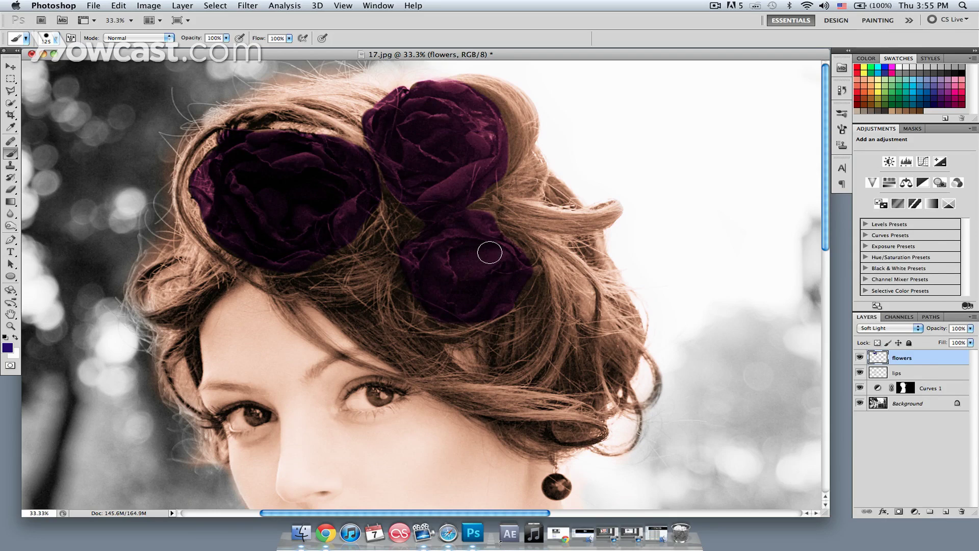
pyautogui.press('super+minus')
pyautogui.press('super+minus')
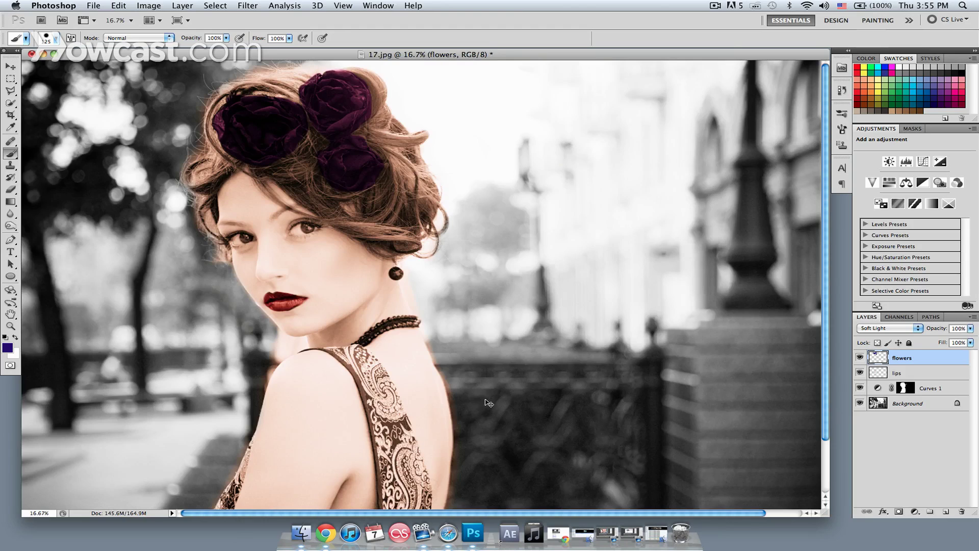
pyautogui.press('super+plus')
pyautogui.press('super+plus')
pyautogui.press('super+plus')
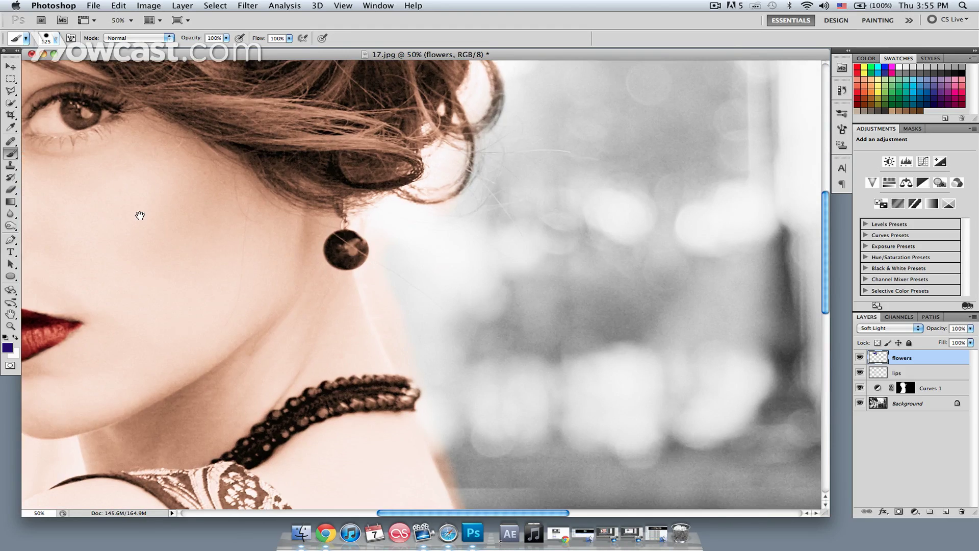
# - Bring both eyes into view and add a new layer named 'eyes' above flowers
pyautogui.moveTo(140, 215)
pyautogui.mouseDown()
pyautogui.moveTo(340, 291)
pyautogui.moveTo(380, 293)
pyautogui.mouseUp()
pyautogui.press('super+plus')
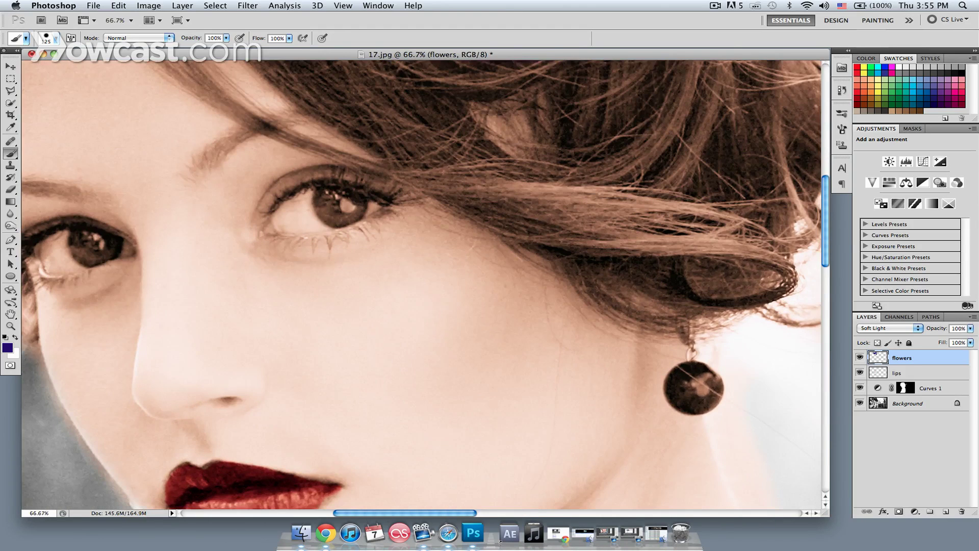
pyautogui.moveTo(258, 227); pyautogui.dragTo(395, 263)
pyautogui.click(947, 512)
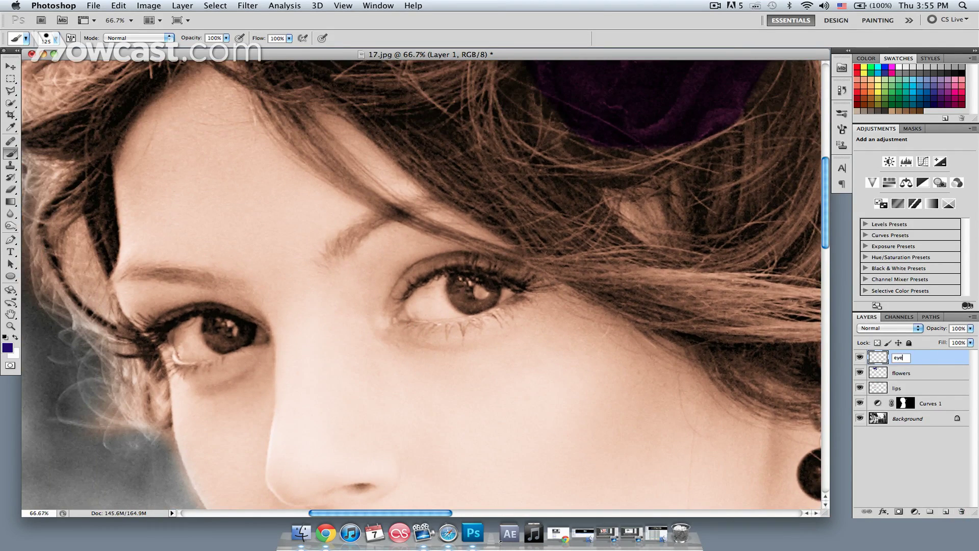
pyautogui.press('Return')
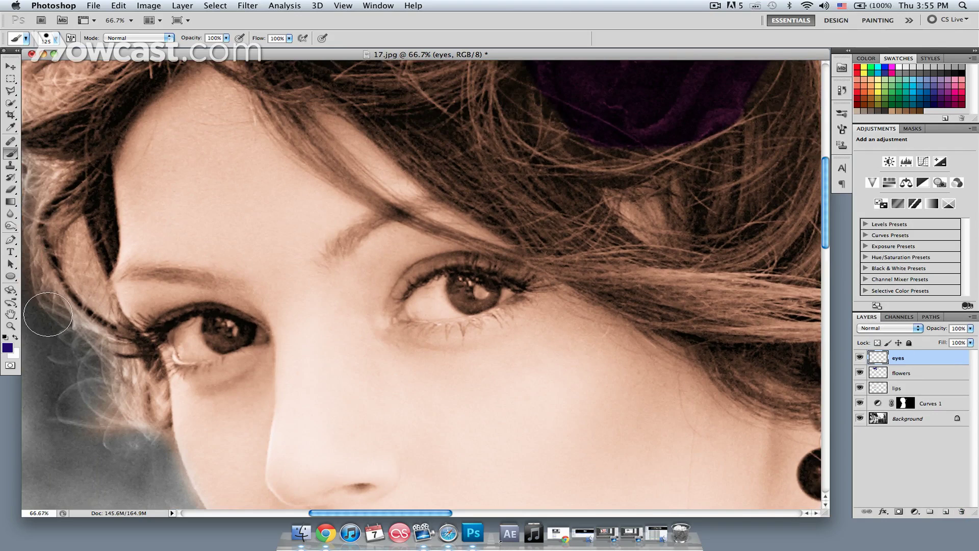
# - Set the foreground colour to dark brown #442600
pyautogui.click(7, 347)
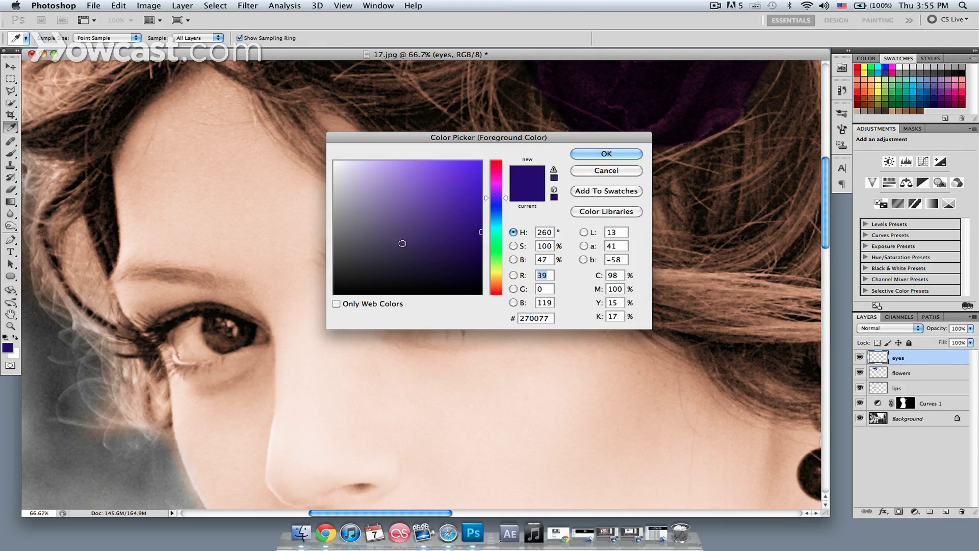
pyautogui.moveTo(494, 277); pyautogui.dragTo(495, 281)
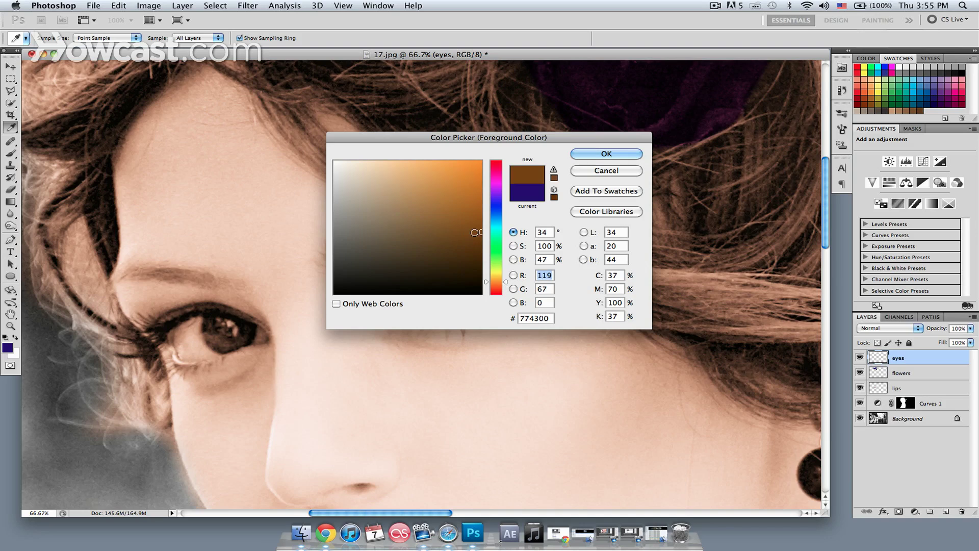
pyautogui.moveTo(474, 232); pyautogui.dragTo(480, 258)
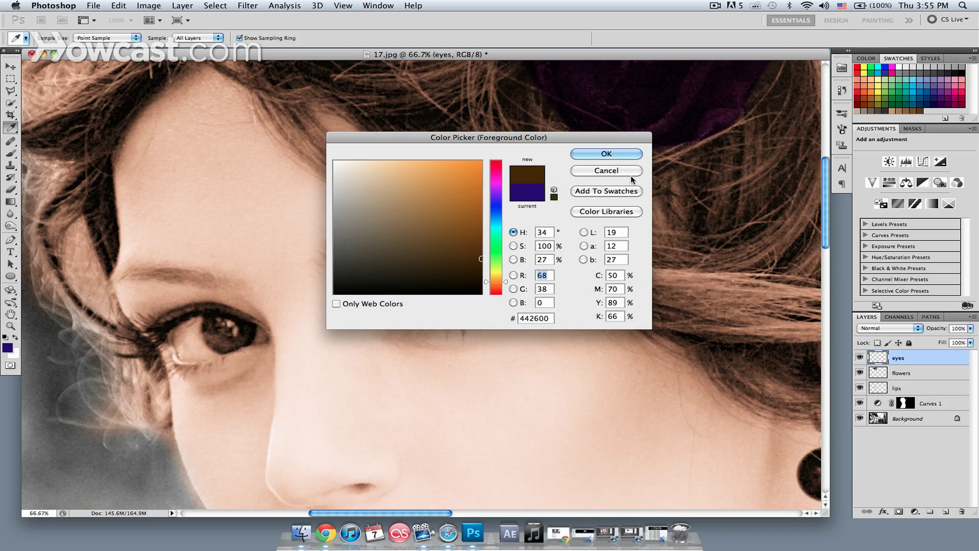
pyautogui.click(606, 154)
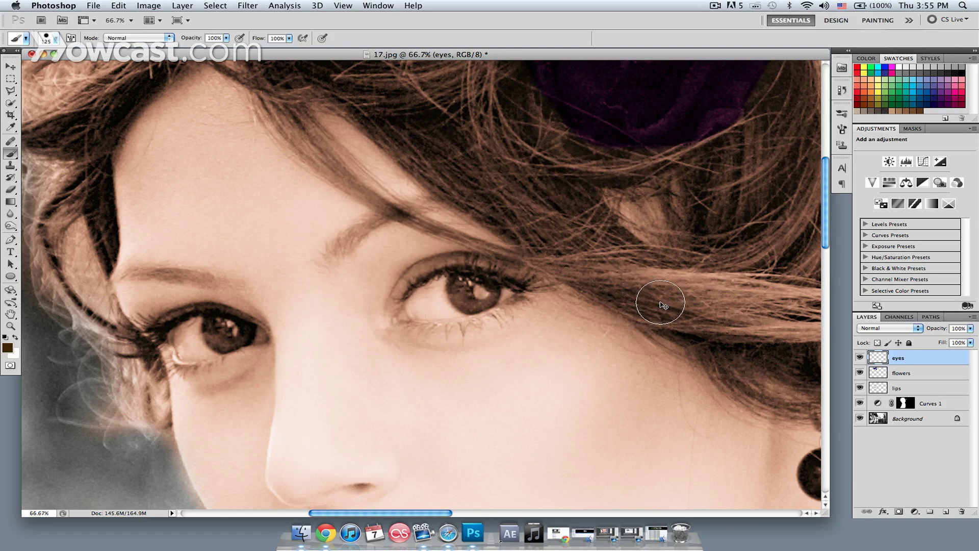
# - Paint both irises dark brown with a smaller brush
pyautogui.press('super+plus')
pyautogui.press('super+plus')
pyautogui.moveTo(475, 322); pyautogui.dragTo(527, 266)
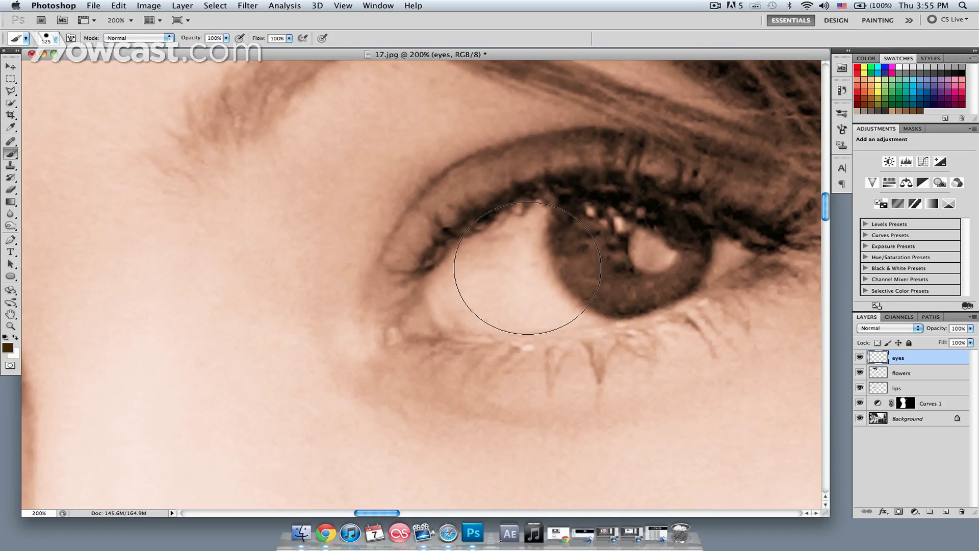
pyautogui.press('[')
pyautogui.press('[')
pyautogui.press('[')
pyautogui.press('[')
pyautogui.press('[')
pyautogui.press('[')
pyautogui.press('[')
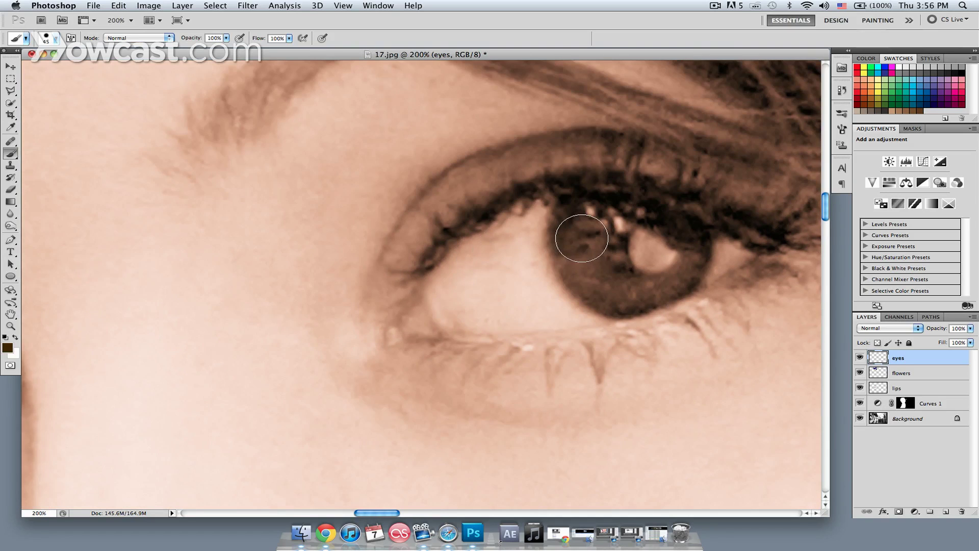
pyautogui.moveTo(583, 238)
pyautogui.mouseDown()
pyautogui.moveTo(614, 286)
pyautogui.moveTo(566, 213)
pyautogui.moveTo(611, 225)
pyautogui.moveTo(592, 267)
pyautogui.moveTo(636, 291)
pyautogui.moveTo(682, 256)
pyautogui.mouseUp()
pyautogui.hscroll(-10, 682, 255)
pyautogui.moveTo(105, 339)
pyautogui.mouseDown()
pyautogui.moveTo(163, 345)
pyautogui.moveTo(78, 299)
pyautogui.moveTo(174, 335)
pyautogui.moveTo(174, 355)
pyautogui.moveTo(202, 332)
pyautogui.mouseUp()
# - Preview the Multiply and Overlay blend modes on the eyes layer
pyautogui.click(893, 329)
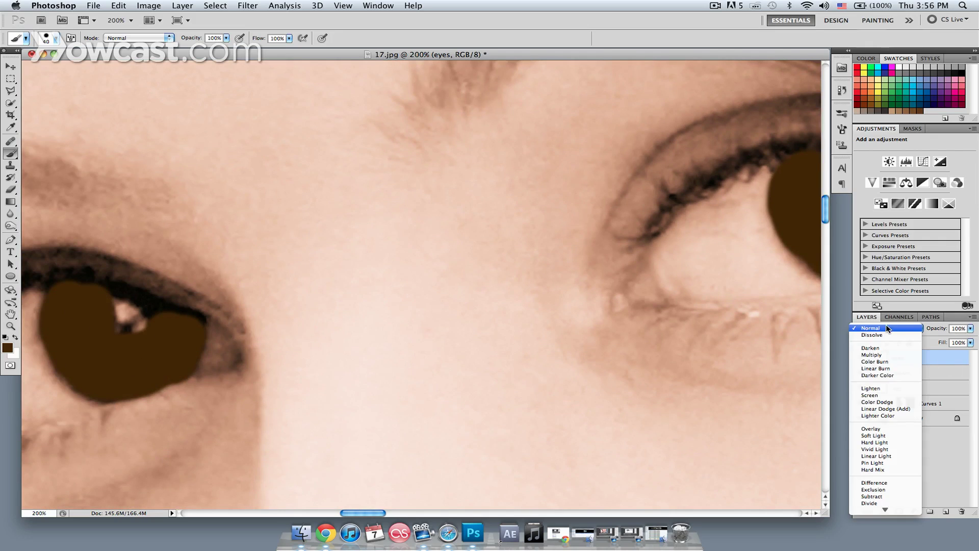
pyautogui.click(892, 356)
pyautogui.click(900, 328)
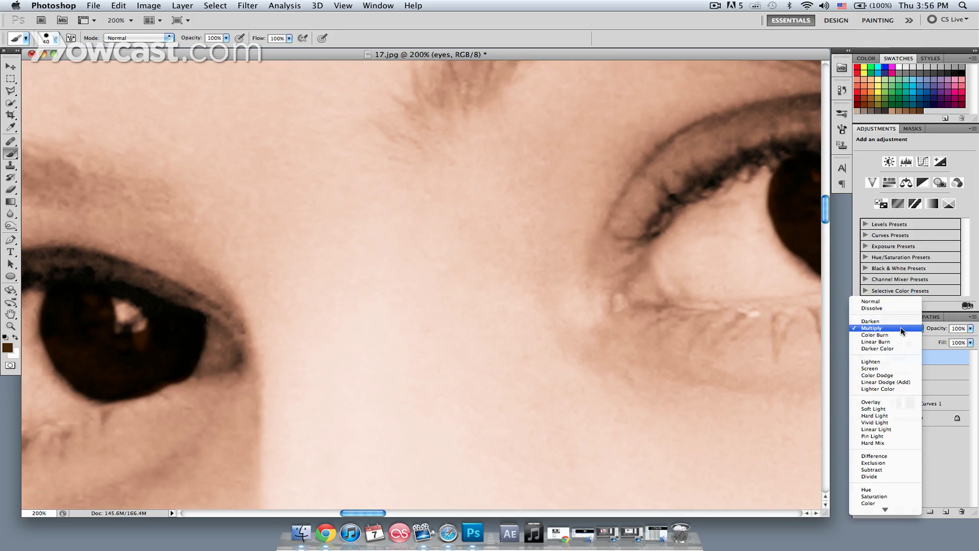
pyautogui.click(889, 402)
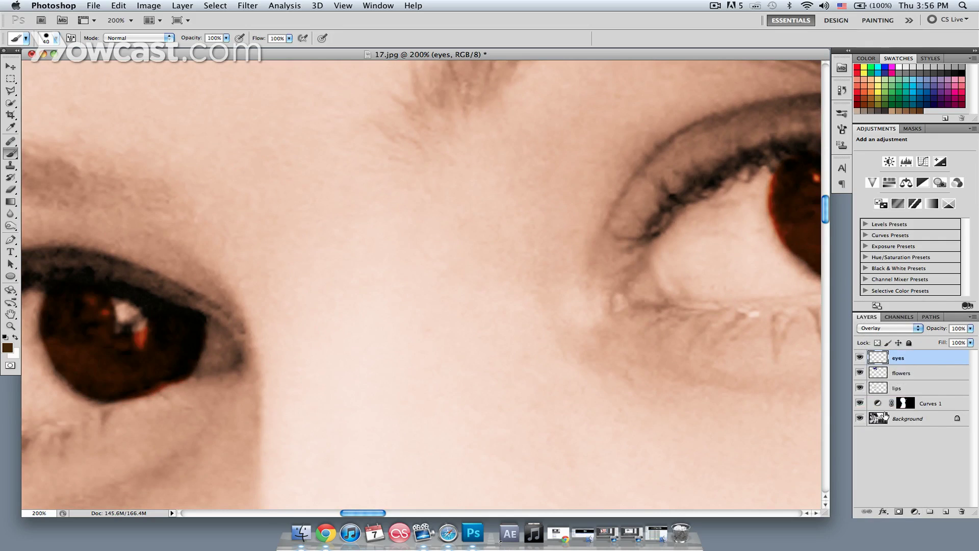
pyautogui.moveTo(620, 277); pyautogui.dragTo(474, 280)
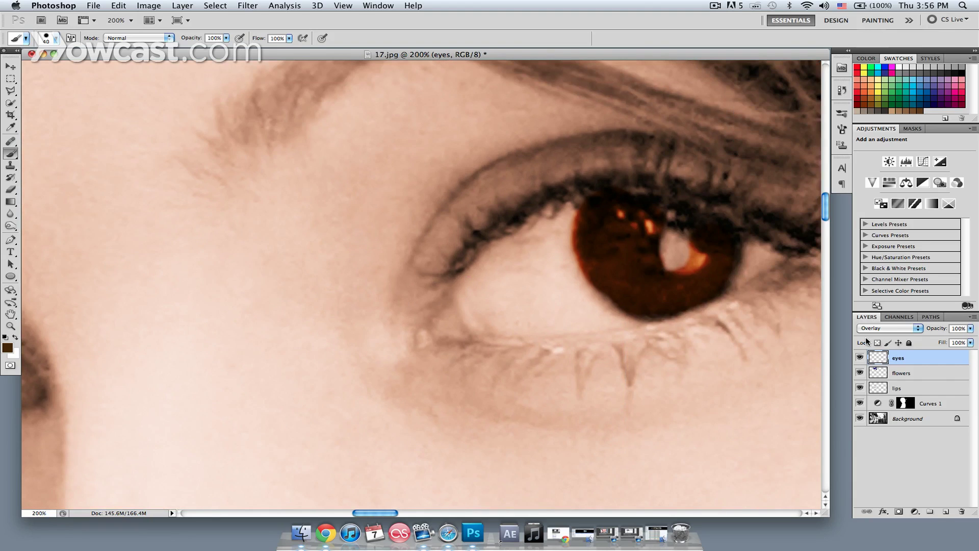
# - Set the eyes layer to Soft Light and zoom out to view the whole photo
pyautogui.click(885, 331)
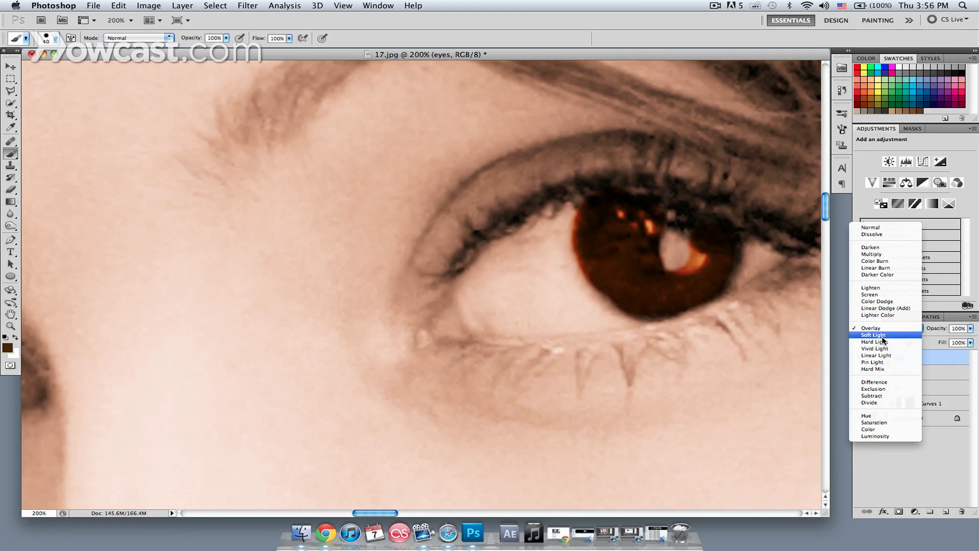
pyautogui.click(879, 340)
pyautogui.press('super+minus')
pyautogui.press('super+minus')
pyautogui.press('super+minus')
pyautogui.press('super+minus')
pyautogui.press('super+minus')
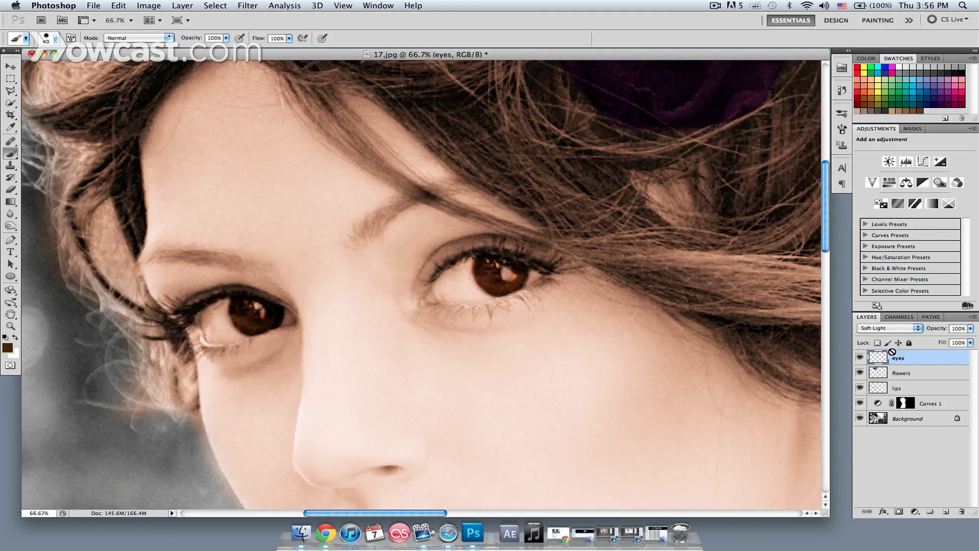
pyautogui.press('super+minus')
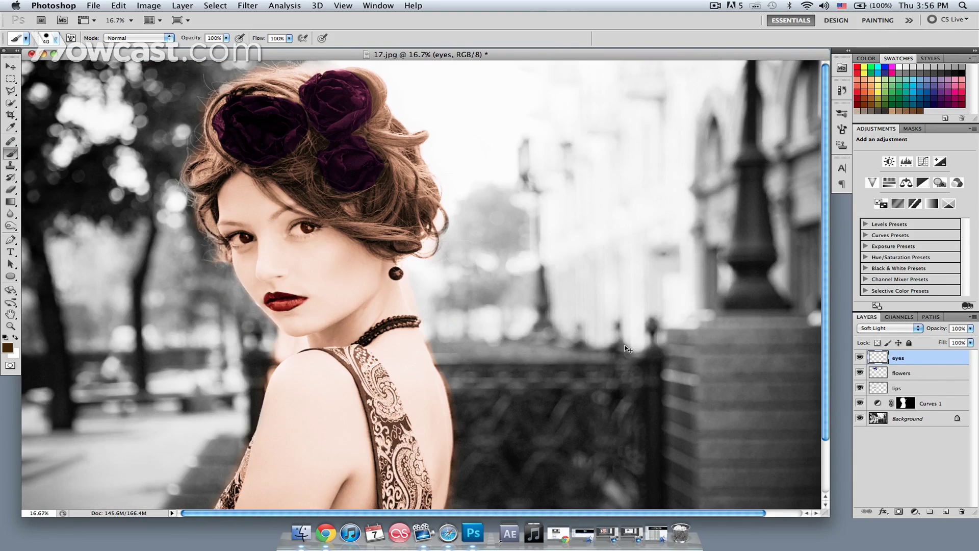
pyautogui.moveTo(525, 366)
pyautogui.mouseDown()
pyautogui.moveTo(520, 293)
pyautogui.moveTo(525, 320)
pyautogui.mouseUp()
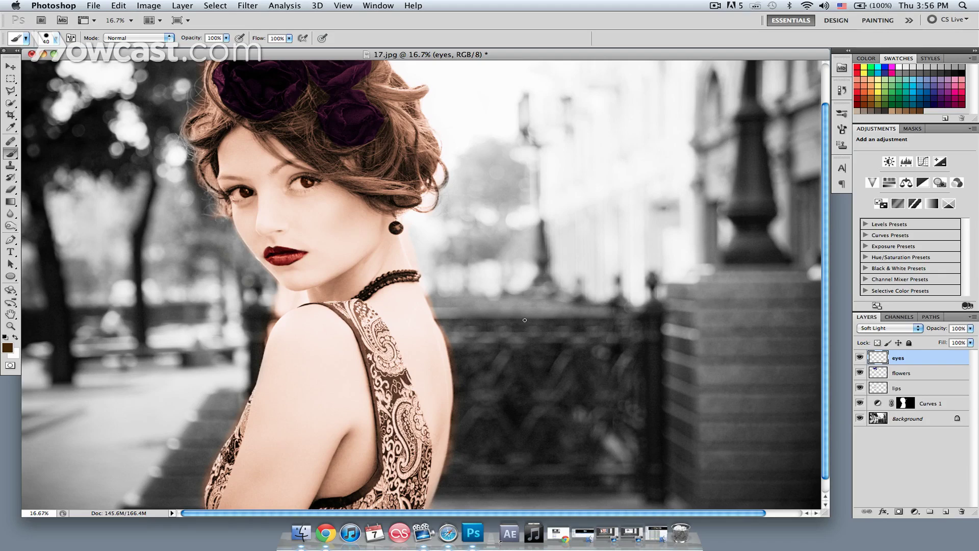